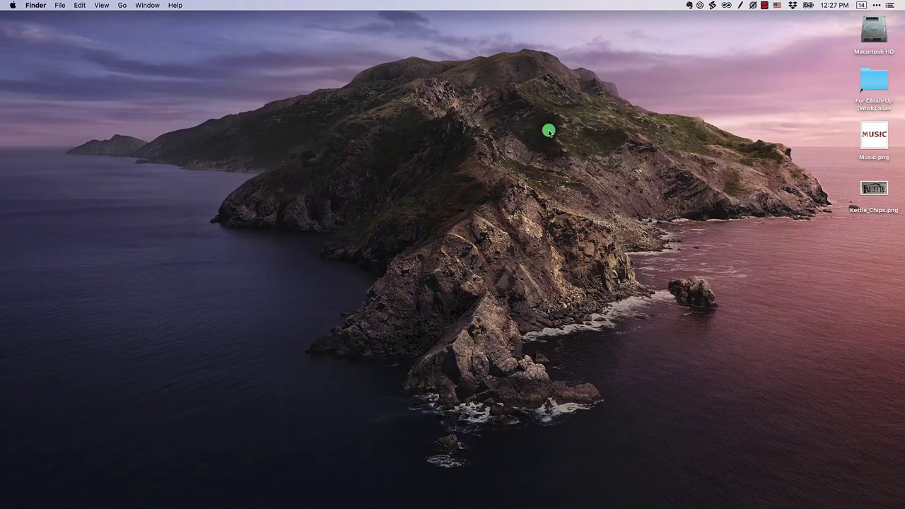
- Select Kettle_Chips.png on the desktop and preview it in Quick Look
{"action": "key", "text": "k"}
{"action": "key", "text": "space"}
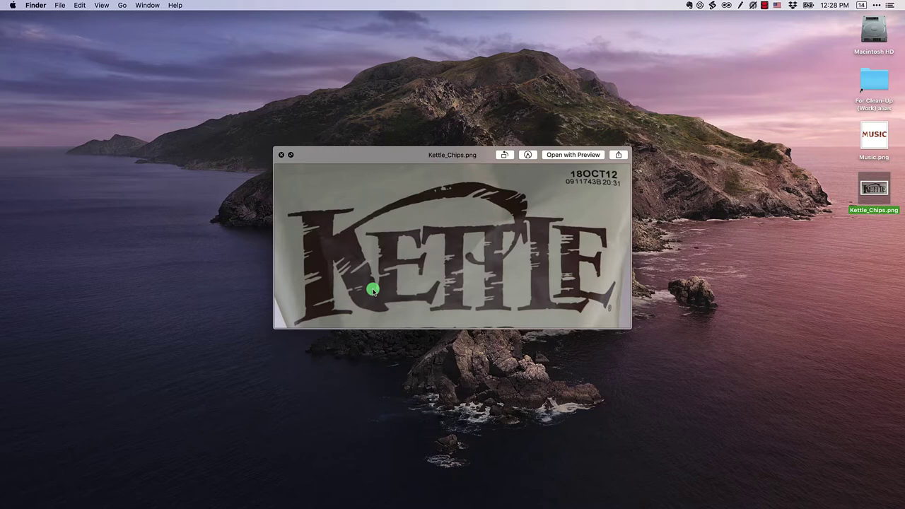
- Close the Kettle_Chips preview and preview Music.png in Quick Look instead
{"action": "key", "text": "space"}
{"action": "left_click", "coordinate": [880, 140]}
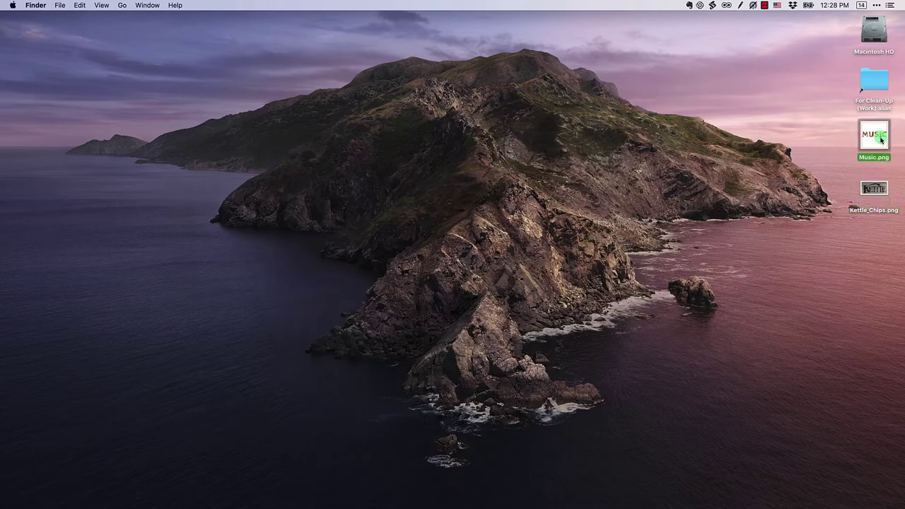
{"action": "key", "text": "space"}
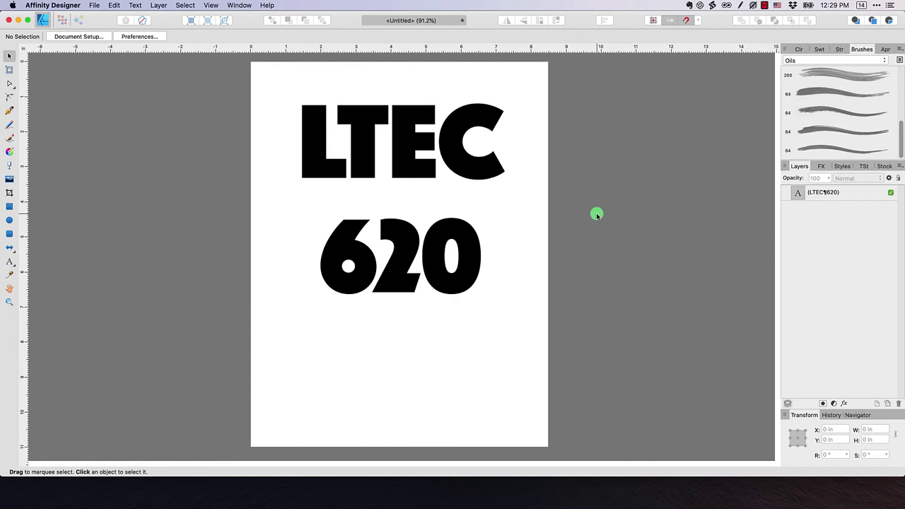
- Select the 'LTEC 620' text object on the canvas
{"action": "left_click", "coordinate": [359, 159]}
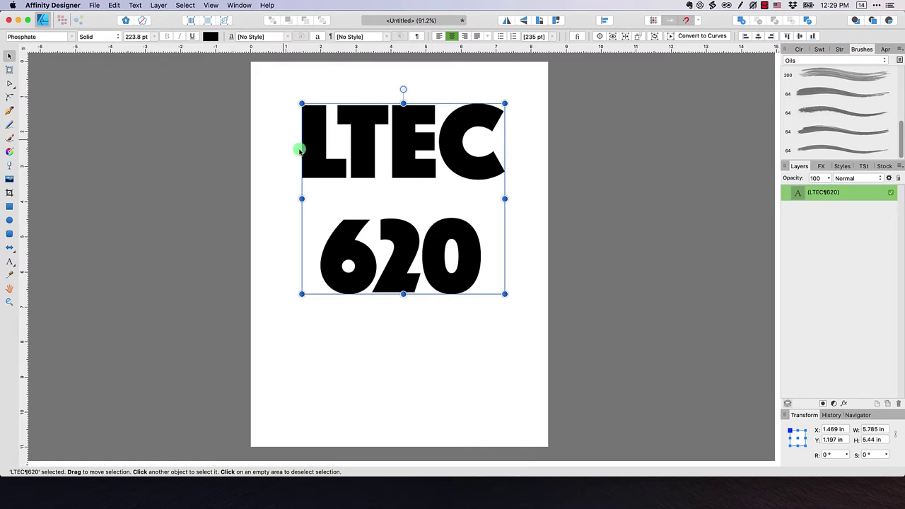
- In the Pixel Persona, add a mask to the LTEC 620 layer and select the mask
{"action": "left_click", "coordinate": [63, 21]}
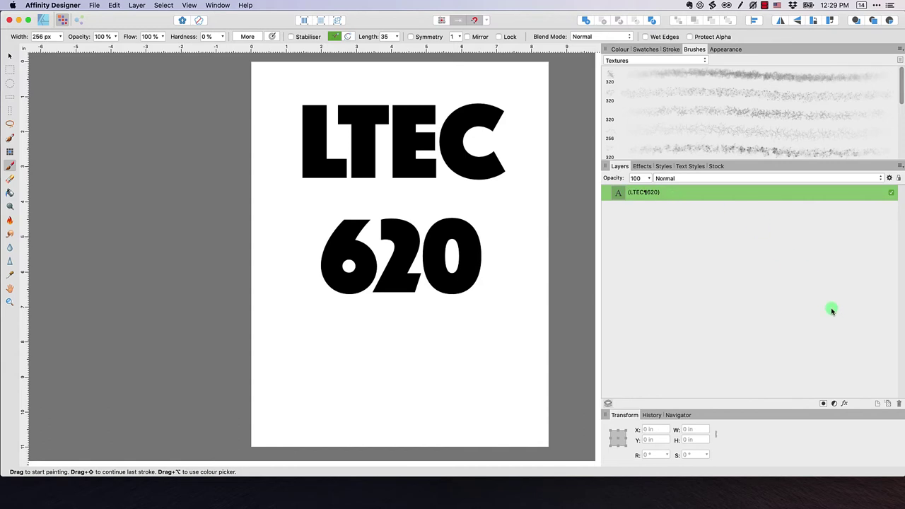
{"action": "left_click", "coordinate": [823, 404]}
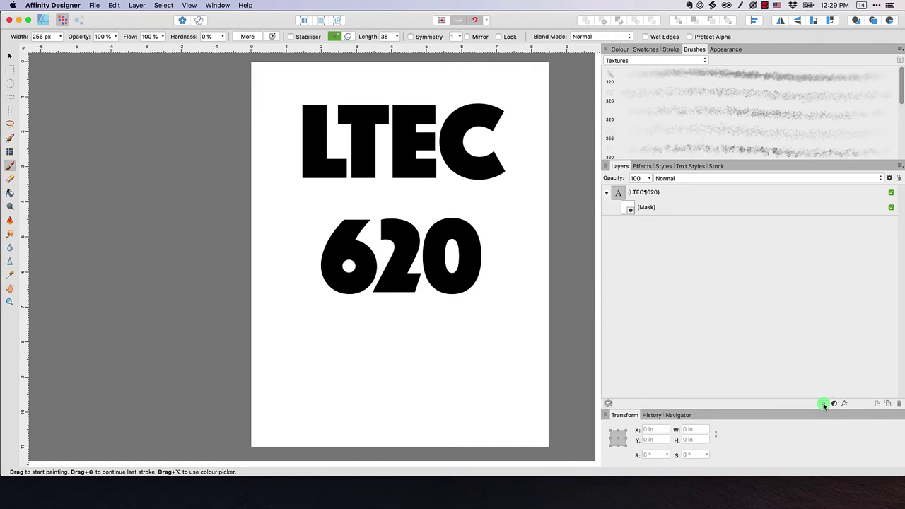
{"action": "left_click", "coordinate": [665, 207]}
{"action": "left_click", "coordinate": [656, 194]}
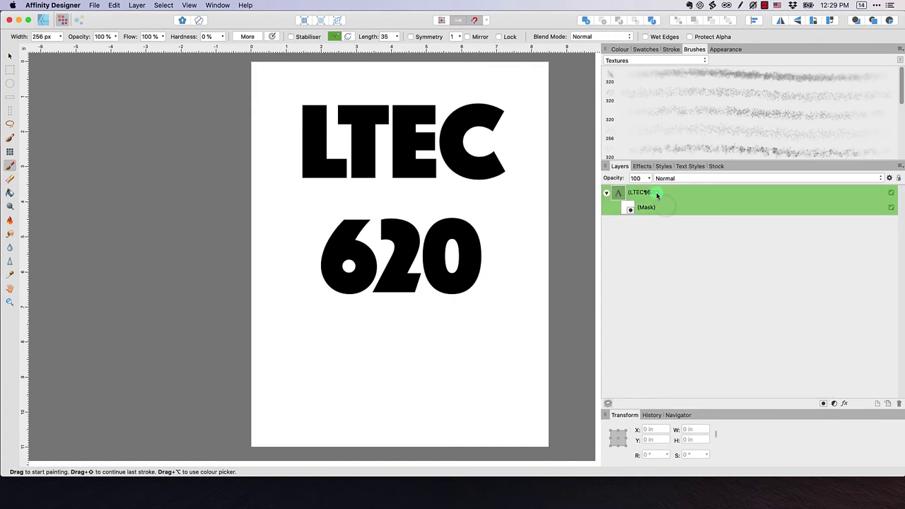
{"action": "left_click", "coordinate": [647, 208]}
{"action": "left_click", "coordinate": [643, 194]}
{"action": "left_click", "coordinate": [663, 211]}
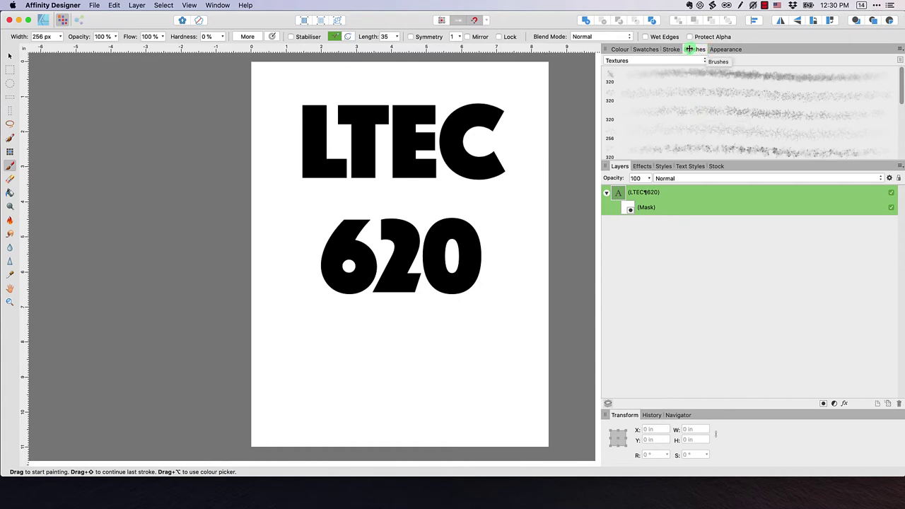
- Look through the Colour and Swatches panels, then return to the Brushes panel
{"action": "left_click", "coordinate": [692, 49]}
{"action": "left_click", "coordinate": [620, 49]}
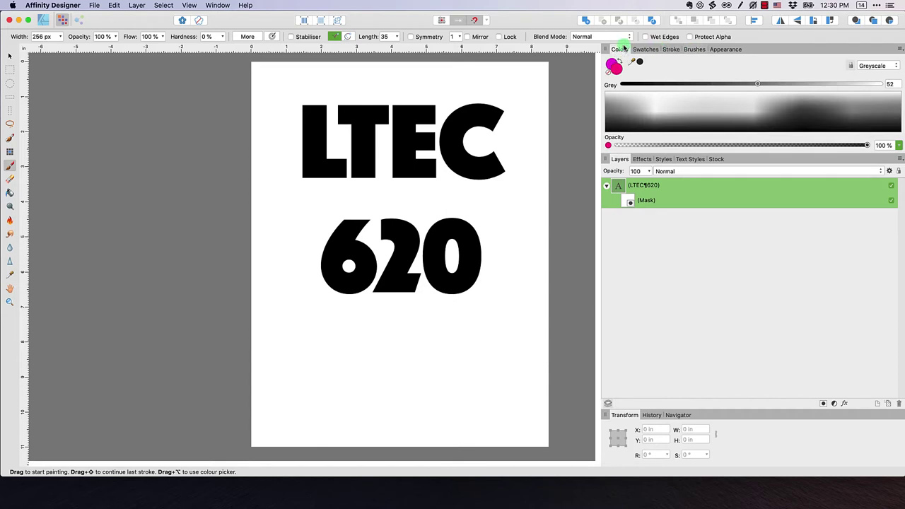
{"action": "left_click", "coordinate": [645, 49]}
{"action": "left_click", "coordinate": [619, 48]}
{"action": "left_click", "coordinate": [693, 49]}
- Browse the Basic, Dry Media and Markers brush categories
{"action": "left_click", "coordinate": [691, 60]}
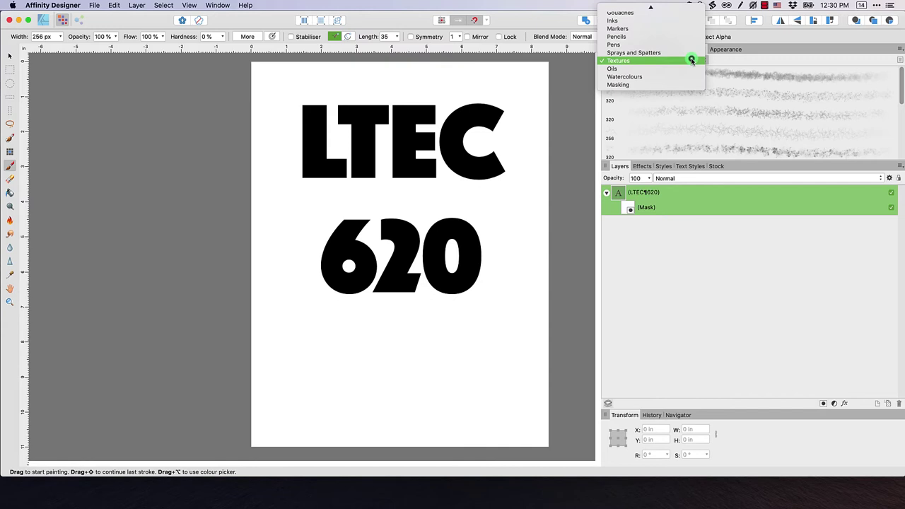
{"action": "scroll", "coordinate": [691, 60], "scroll_direction": "up", "scroll_amount": 3}
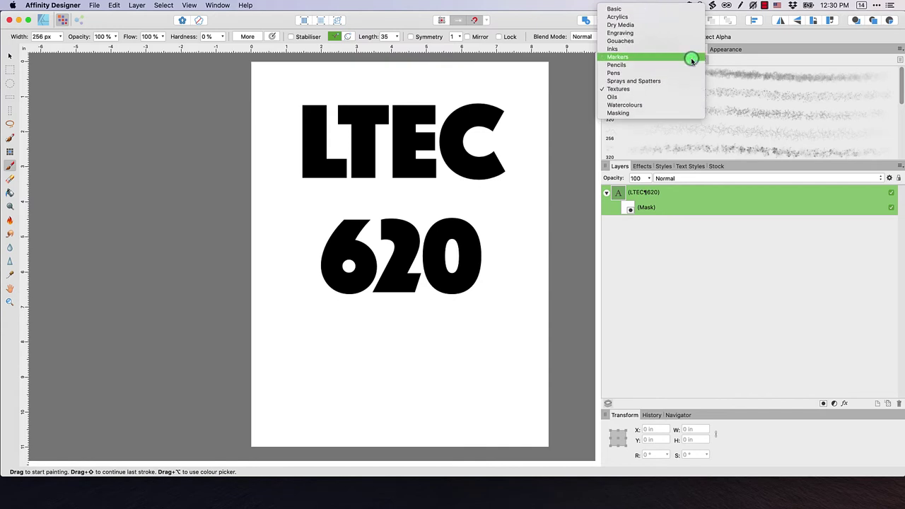
{"action": "left_click", "coordinate": [672, 10]}
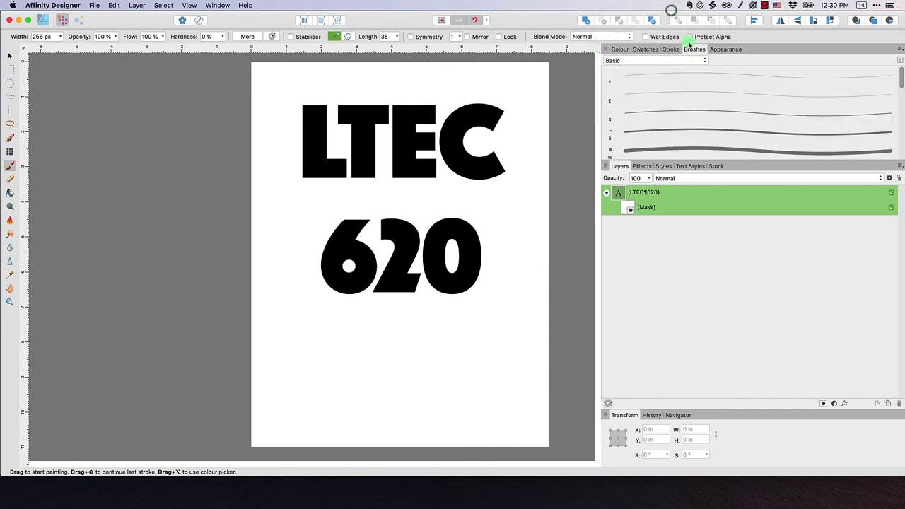
{"action": "left_click", "coordinate": [699, 60]}
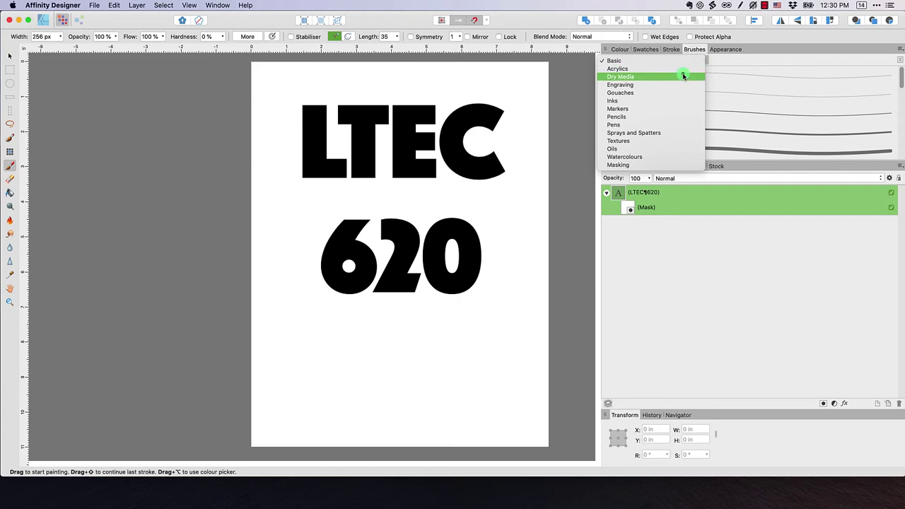
{"action": "left_click", "coordinate": [683, 76]}
{"action": "left_click", "coordinate": [686, 60]}
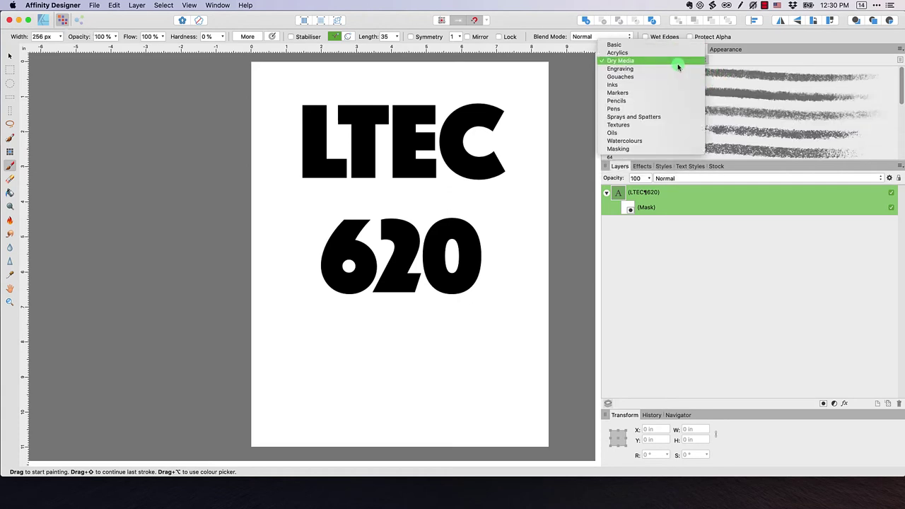
{"action": "left_click", "coordinate": [707, 85]}
{"action": "scroll", "coordinate": [761, 111], "scroll_direction": "down", "scroll_amount": 3}
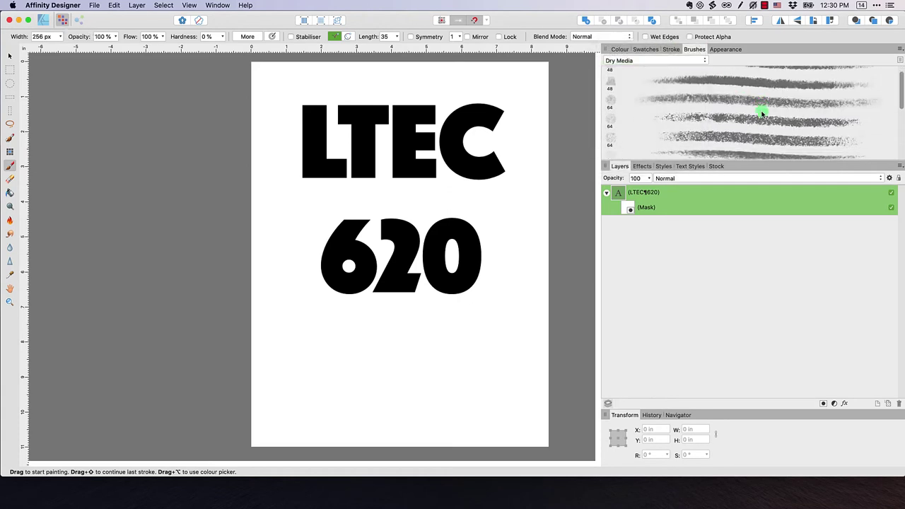
{"action": "scroll", "coordinate": [761, 113], "scroll_direction": "down", "scroll_amount": 3}
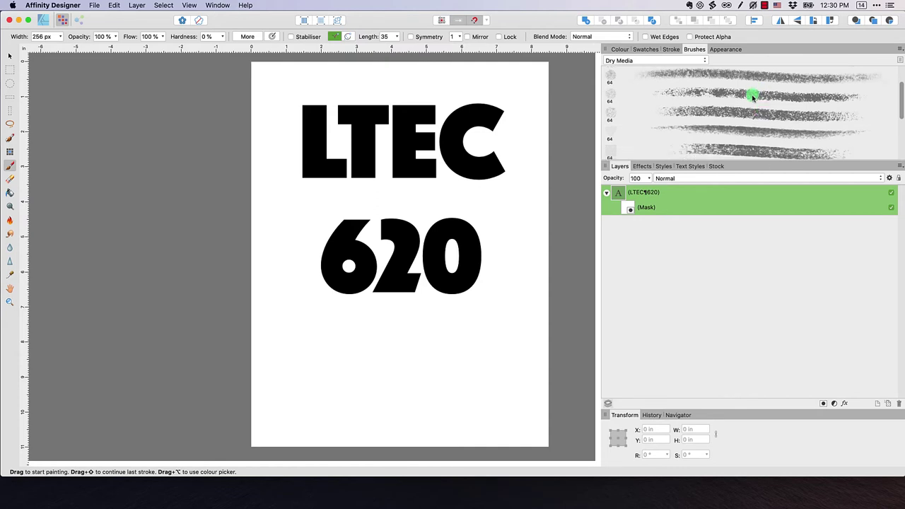
{"action": "scroll", "coordinate": [753, 99], "scroll_direction": "down", "scroll_amount": 4}
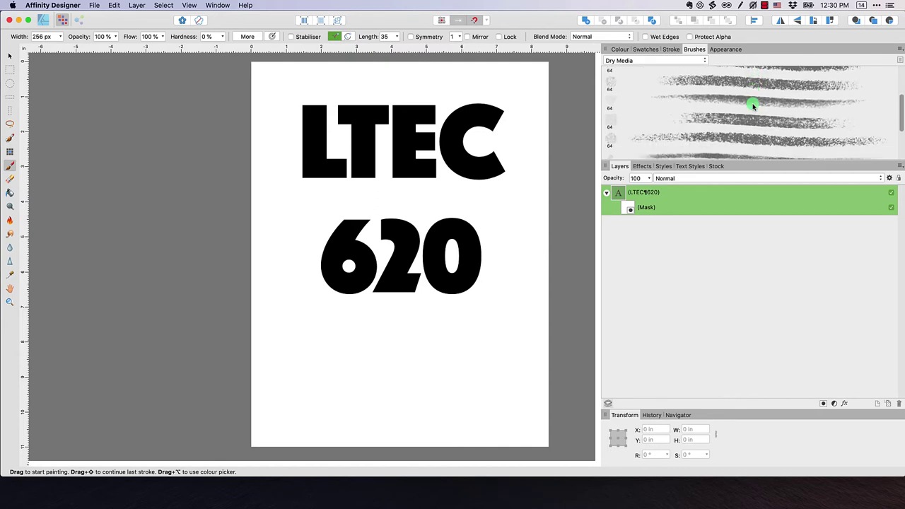
{"action": "scroll", "coordinate": [753, 105], "scroll_direction": "down", "scroll_amount": 5}
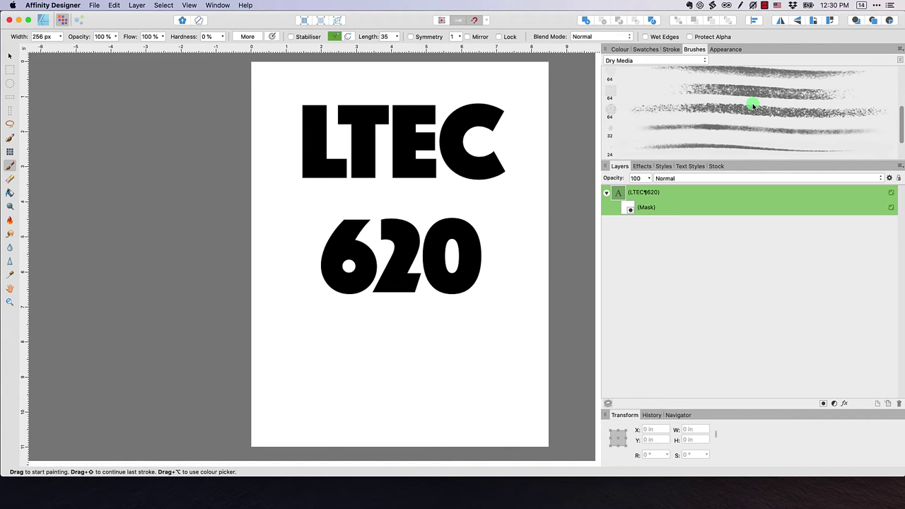
{"action": "left_click", "coordinate": [655, 60]}
{"action": "left_click", "coordinate": [661, 92]}
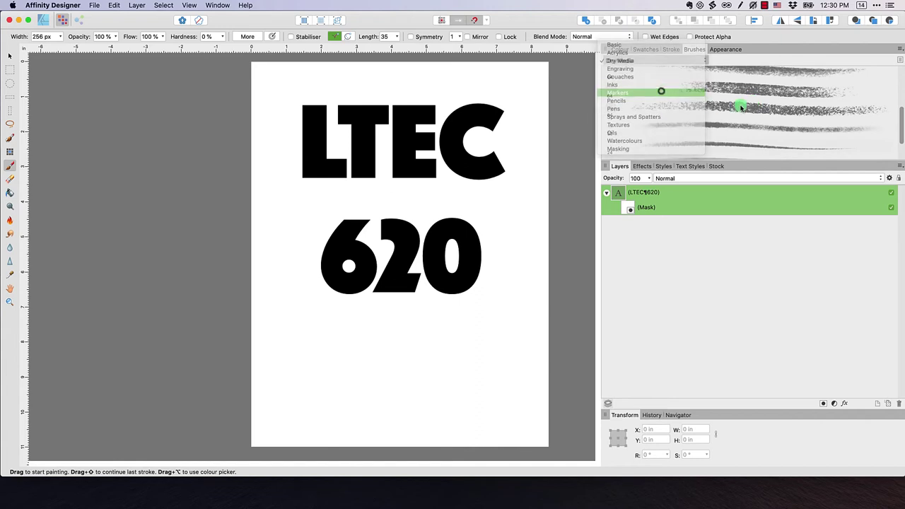
{"action": "scroll", "coordinate": [740, 112], "scroll_direction": "down", "scroll_amount": 3}
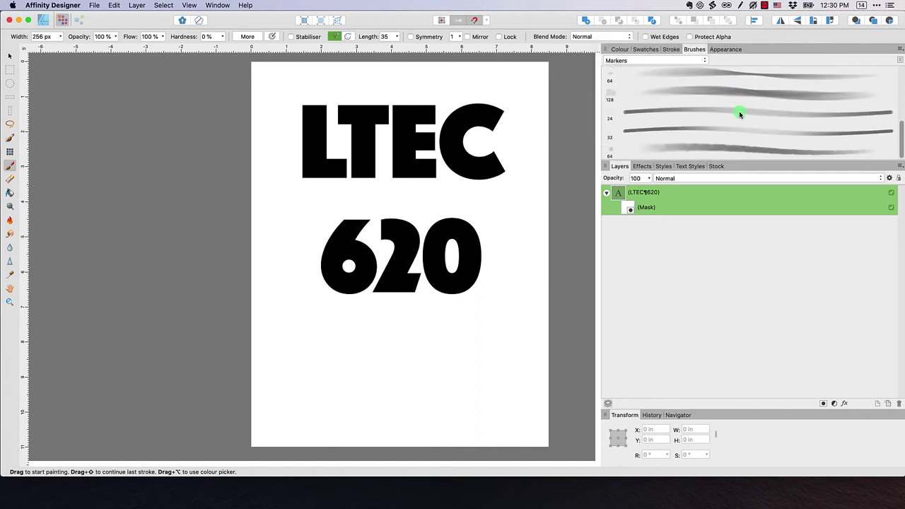
- Choose the coarse Sprays and Spatters brush (200 px, 80% hardness)
{"action": "left_click", "coordinate": [689, 61]}
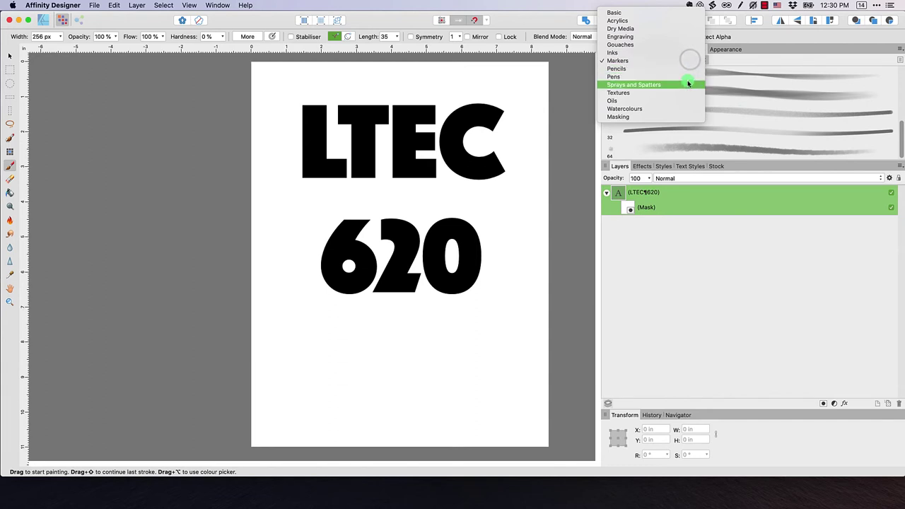
{"action": "left_click", "coordinate": [687, 84]}
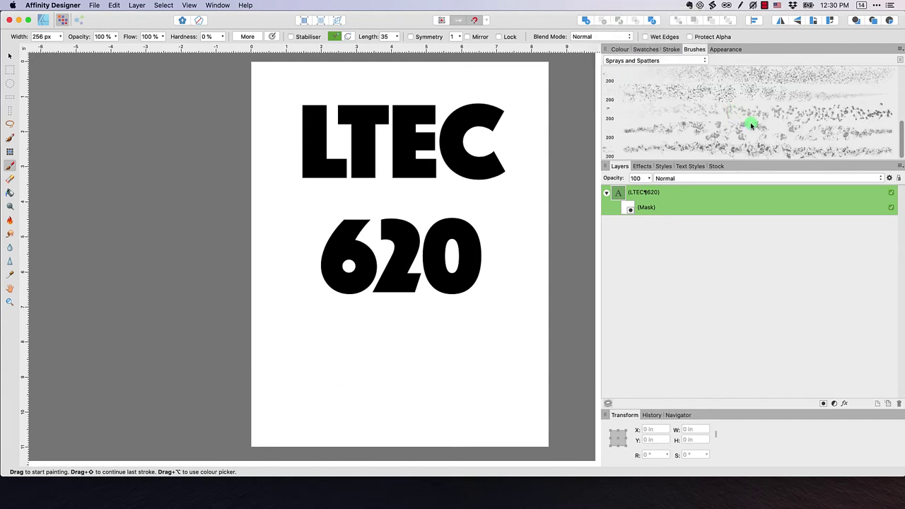
{"action": "scroll", "coordinate": [751, 125], "scroll_direction": "up", "scroll_amount": 3}
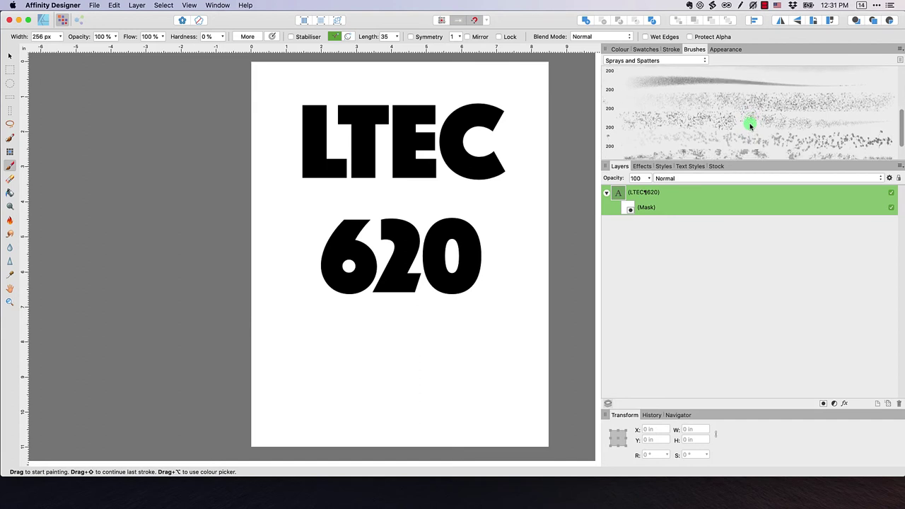
{"action": "scroll", "coordinate": [723, 111], "scroll_direction": "down", "scroll_amount": 5}
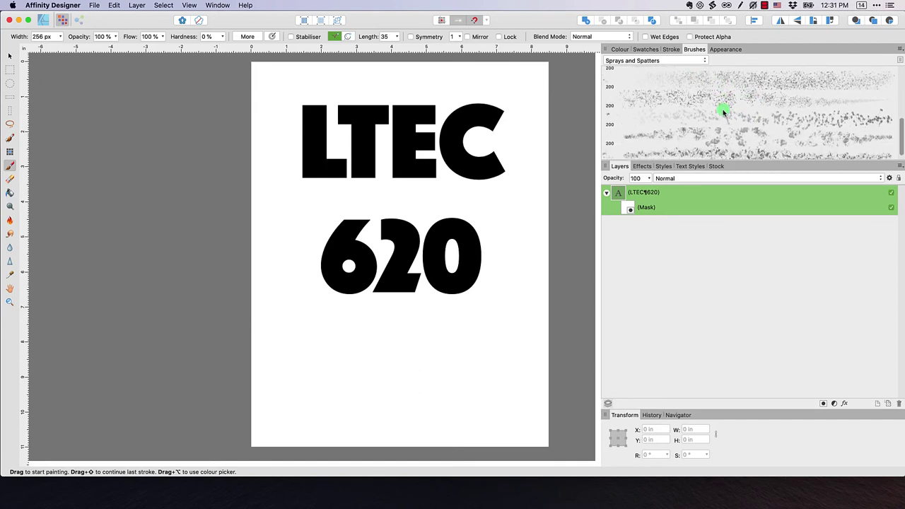
{"action": "left_click", "coordinate": [754, 150]}
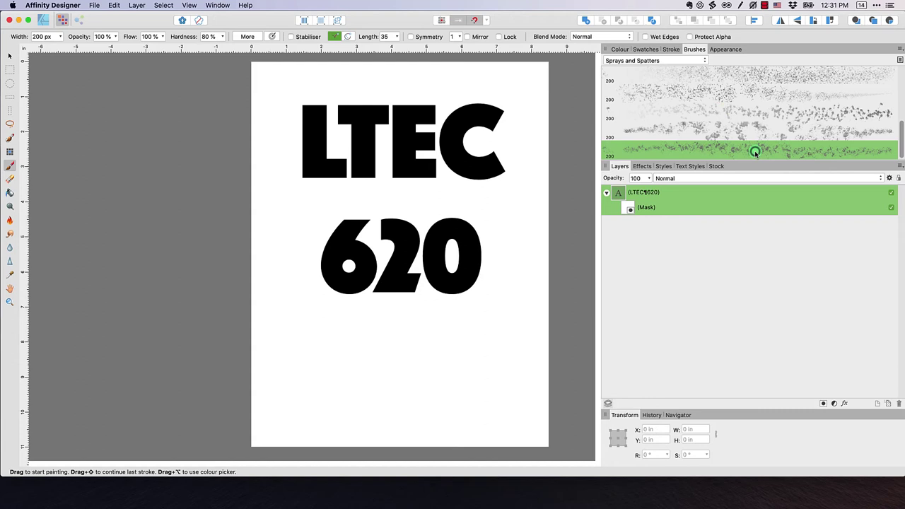
- Select the Paint Brush tool and target the LTEC 620 text's mask layer
{"action": "left_click", "coordinate": [10, 166]}
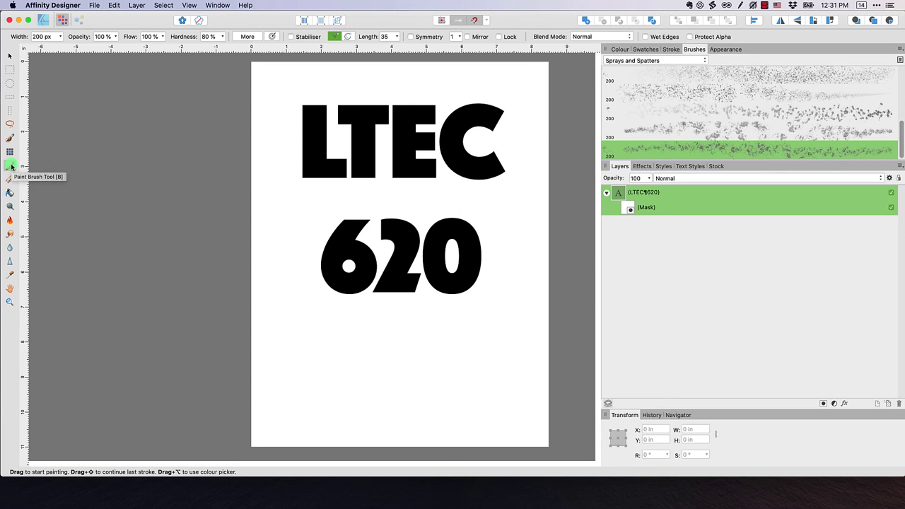
{"action": "left_click", "coordinate": [628, 210]}
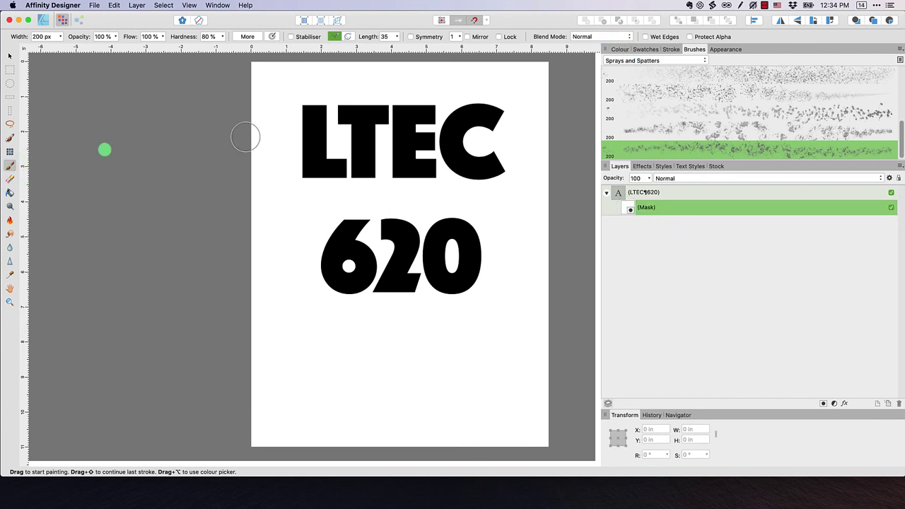
- Paint spatter across the LTEC 620 letters on the mask, then return to the Designer Persona
{"action": "mouse_move", "coordinate": [307, 111]}
{"action": "left_mouse_down"}
{"action": "mouse_move", "coordinate": [515, 126]}
{"action": "mouse_move", "coordinate": [333, 131]}
{"action": "mouse_move", "coordinate": [304, 141]}
{"action": "mouse_move", "coordinate": [503, 159]}
{"action": "mouse_move", "coordinate": [361, 153]}
{"action": "mouse_move", "coordinate": [288, 170]}
{"action": "mouse_move", "coordinate": [425, 181]}
{"action": "mouse_move", "coordinate": [519, 173]}
{"action": "mouse_move", "coordinate": [517, 234]}
{"action": "mouse_move", "coordinate": [329, 223]}
{"action": "mouse_move", "coordinate": [512, 236]}
{"action": "mouse_move", "coordinate": [280, 258]}
{"action": "mouse_move", "coordinate": [514, 266]}
{"action": "mouse_move", "coordinate": [314, 280]}
{"action": "mouse_move", "coordinate": [294, 293]}
{"action": "left_mouse_up"}
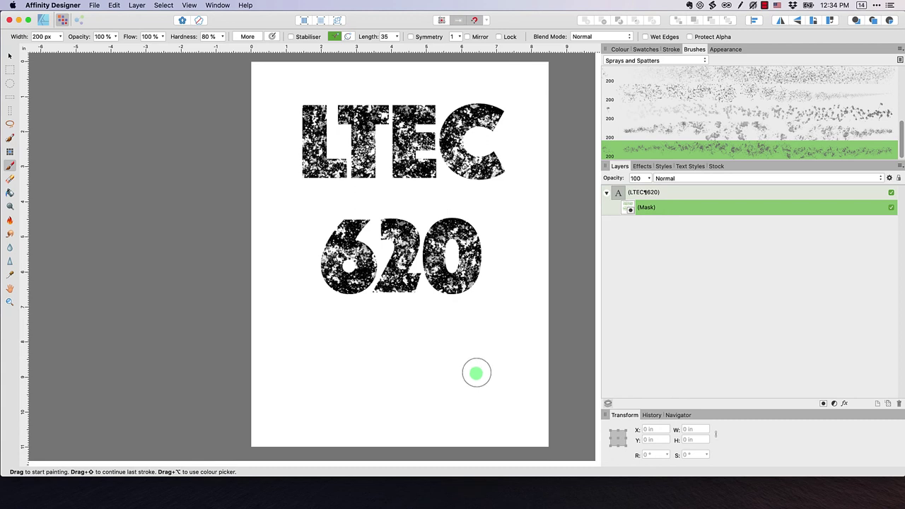
{"action": "left_click", "coordinate": [43, 20]}
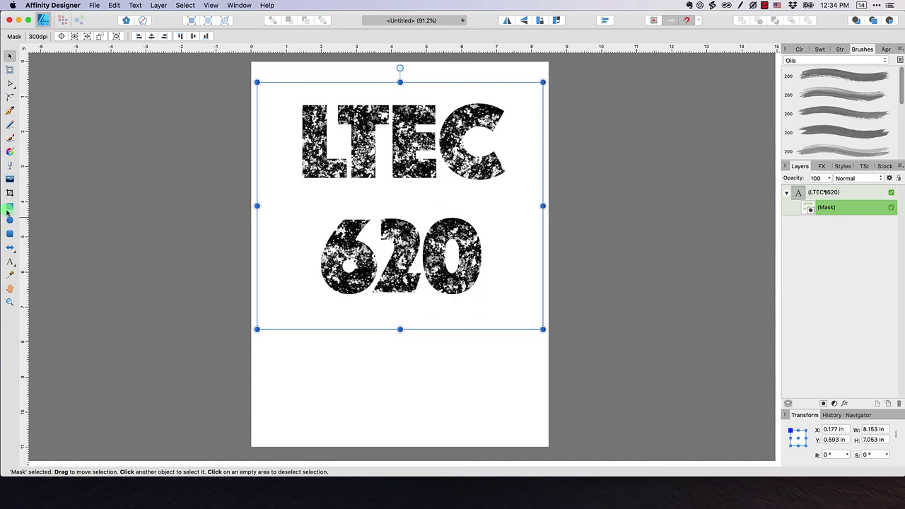
- Draw a page-sized rectangle and fill it magenta (255, 44, 209)
{"action": "left_click", "coordinate": [9, 207]}
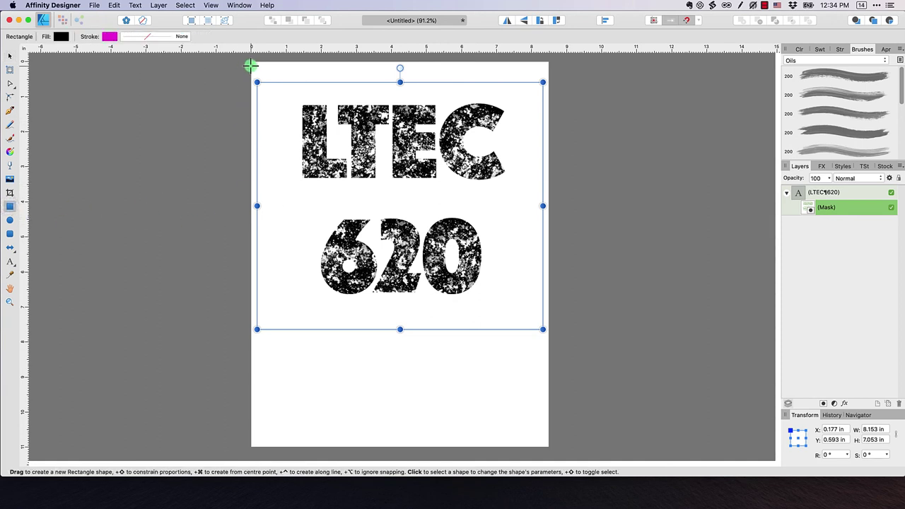
{"action": "mouse_move", "coordinate": [251, 62]}
{"action": "left_mouse_down"}
{"action": "mouse_move", "coordinate": [340, 225]}
{"action": "mouse_move", "coordinate": [523, 400]}
{"action": "mouse_move", "coordinate": [553, 447]}
{"action": "left_mouse_up"}
{"action": "left_click", "coordinate": [787, 208]}
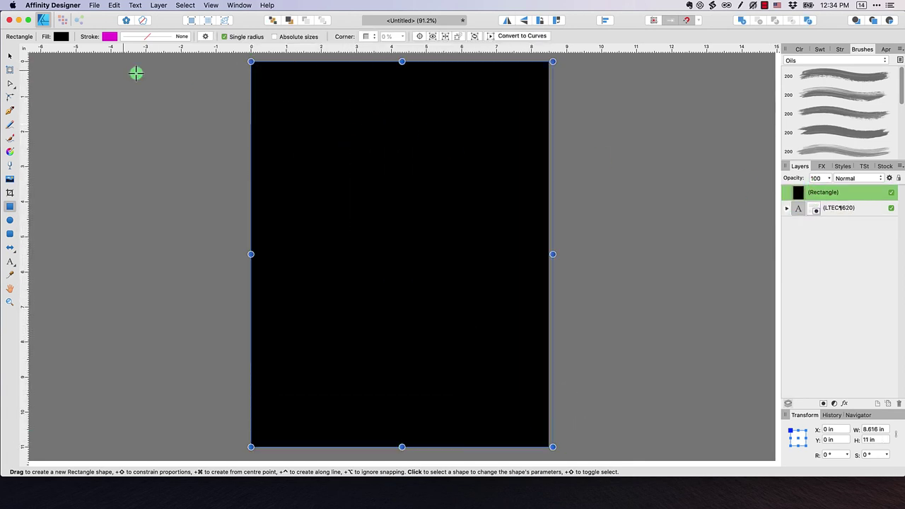
{"action": "left_click", "coordinate": [64, 36]}
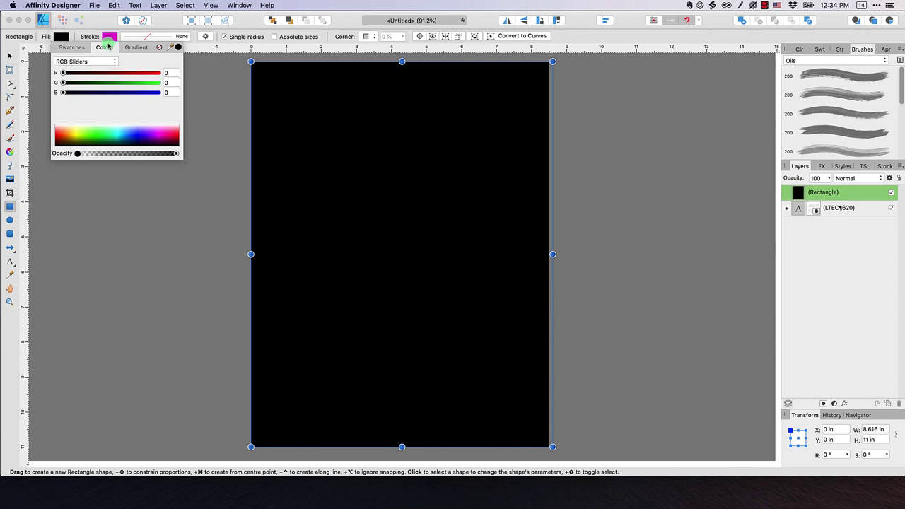
{"action": "left_click", "coordinate": [163, 134]}
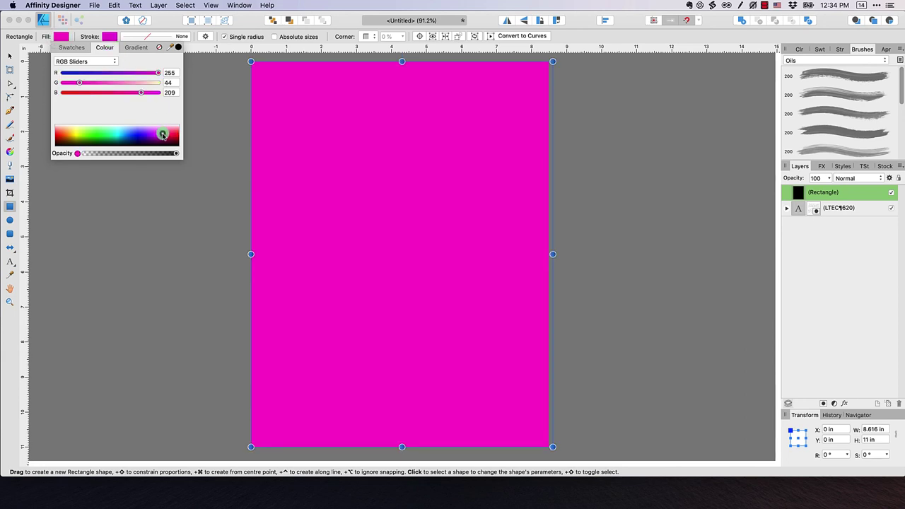
{"action": "left_click", "coordinate": [10, 54]}
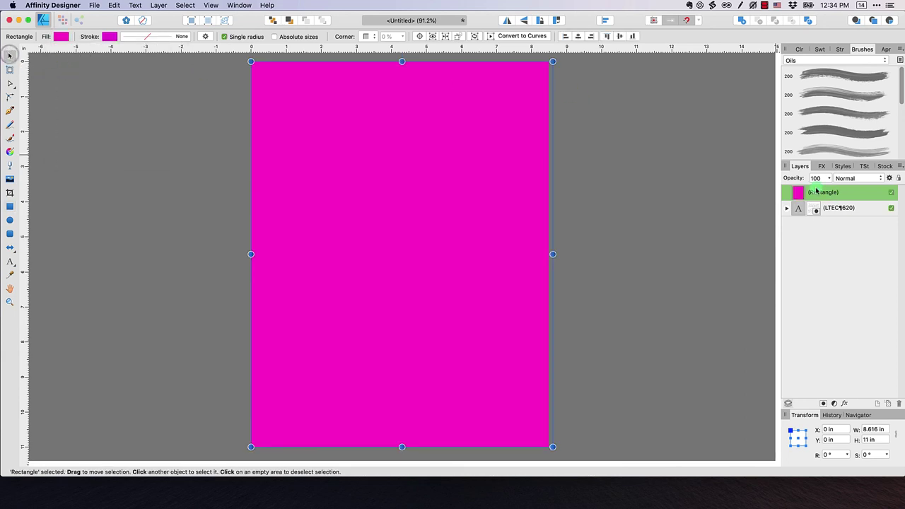
- Move the magenta rectangle layer below the LTEC 620 text and deselect it
{"action": "left_click_drag", "start_coordinate": [799, 190], "coordinate": [795, 217]}
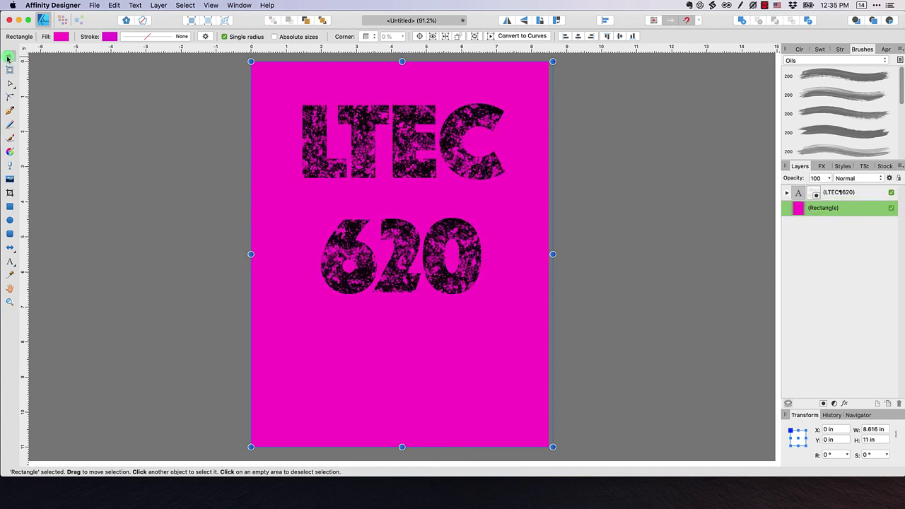
{"action": "left_click", "coordinate": [152, 106]}
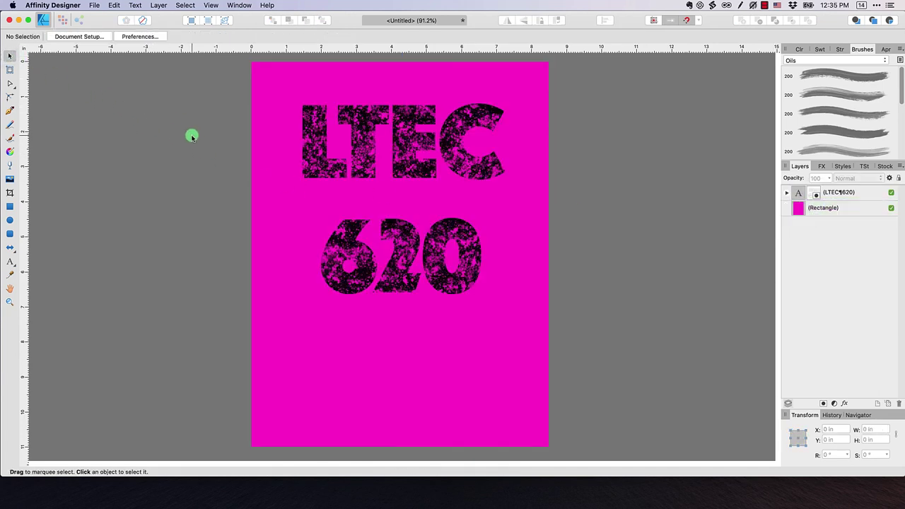